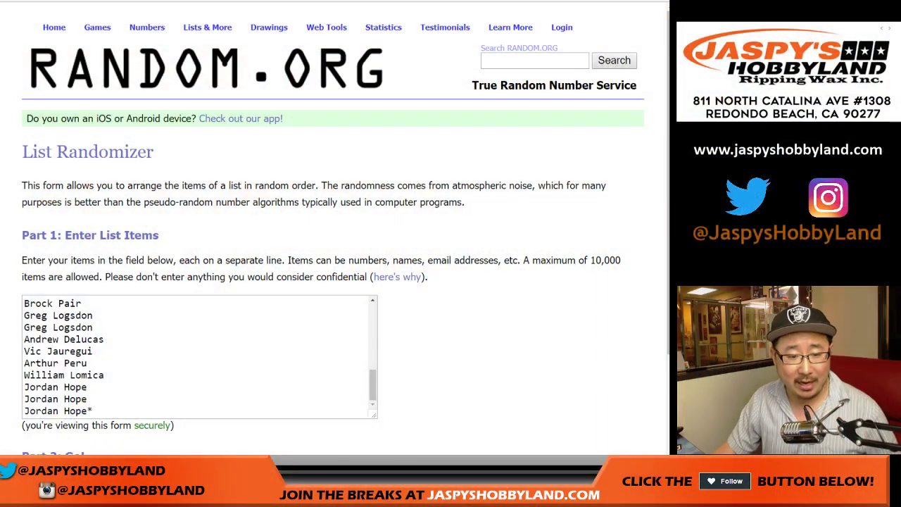
mouse_move(372, 385)
mouse_down()
mouse_move(372, 319)
mouse_move(372, 385)
mouse_up()
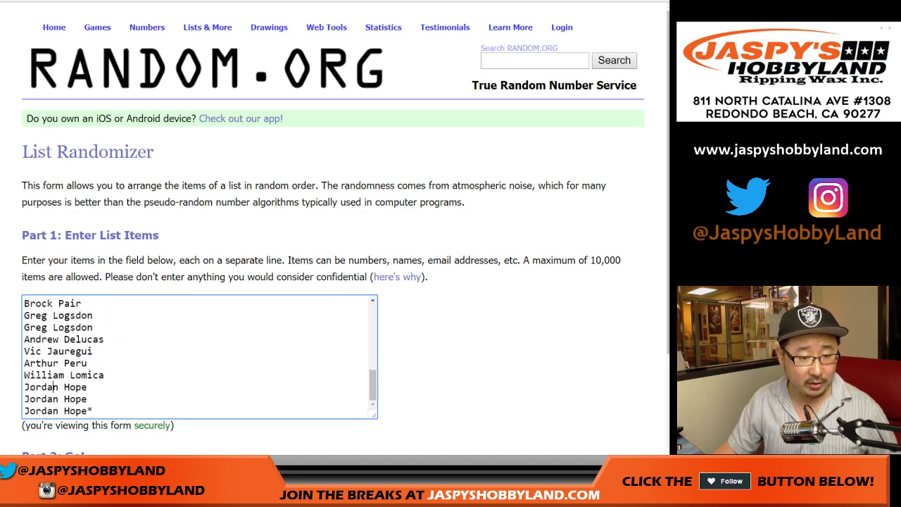
drag(52, 386, 92, 411)
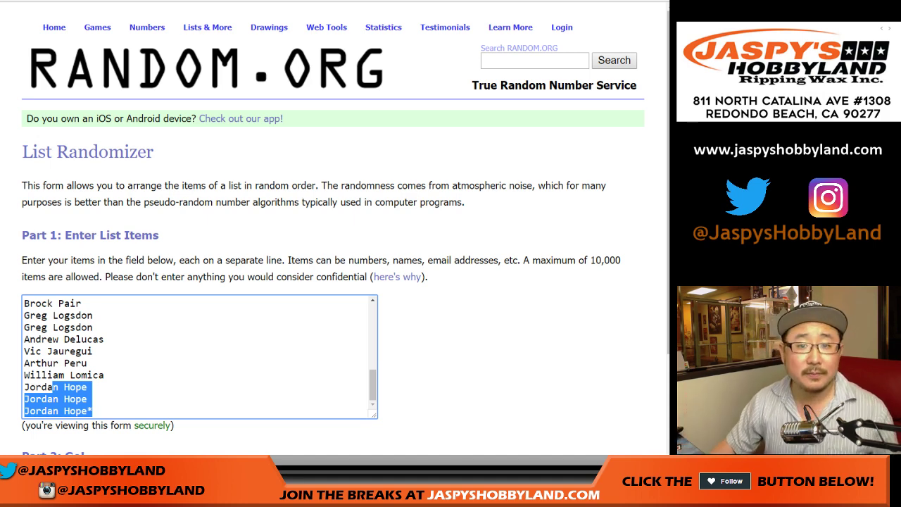
click(94, 351)
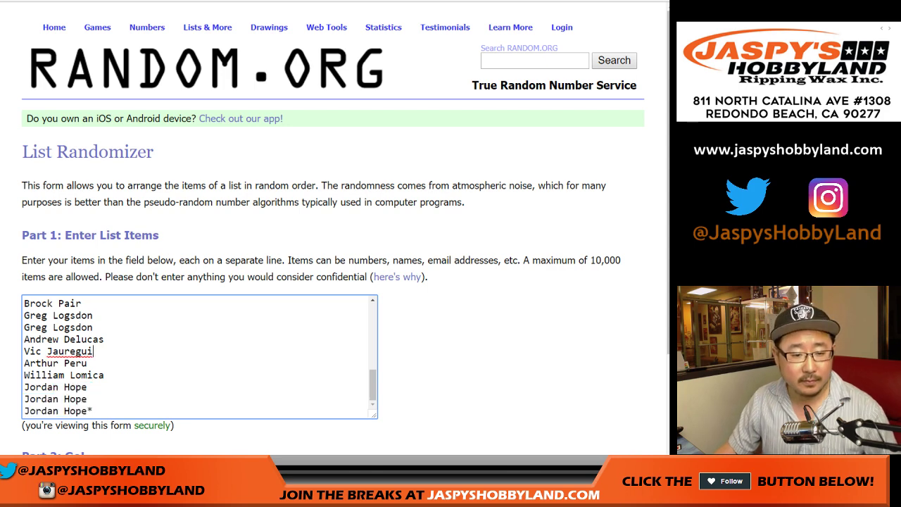
- Roll two virtual dice in the Dice Roller
key(ctrl+a)
key(ctrl+v)
key(ctrl+Tab)
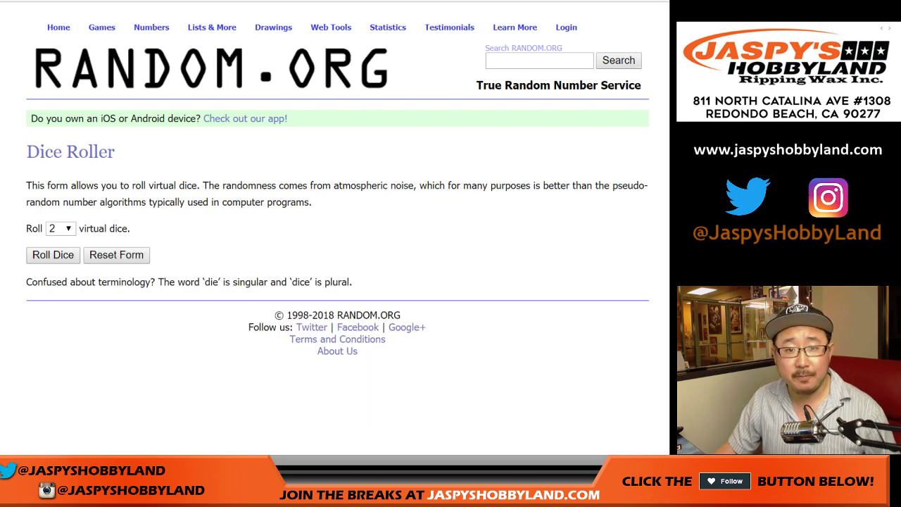
click(54, 254)
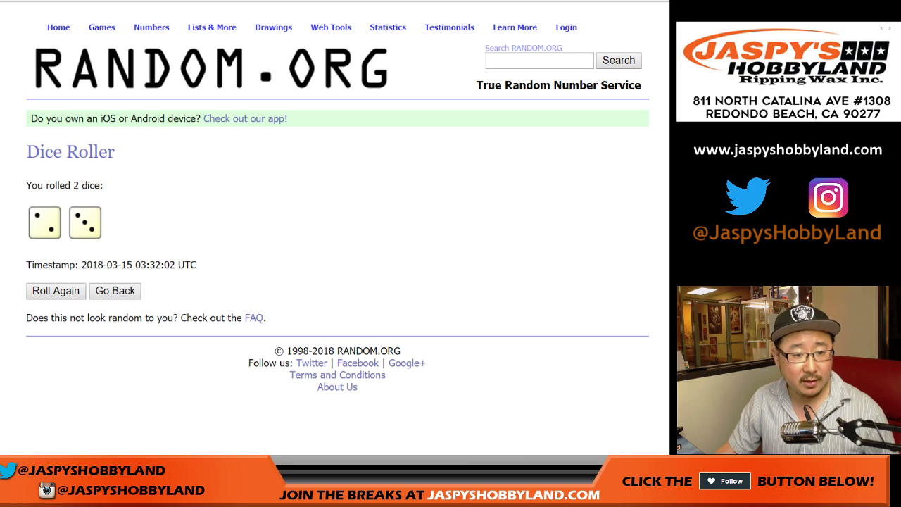
- Randomize the list of participant names five times in the List Randomizer
key(ctrl+Tab)
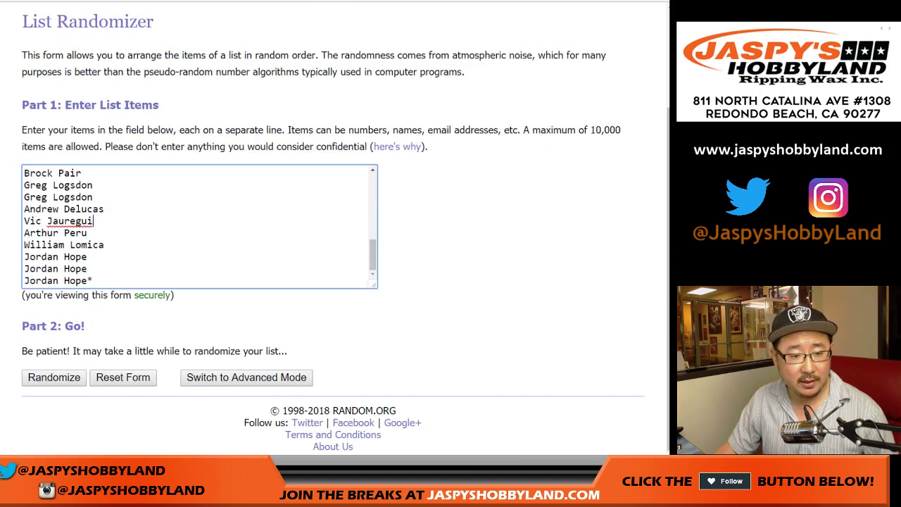
key(Return)
key(Return)
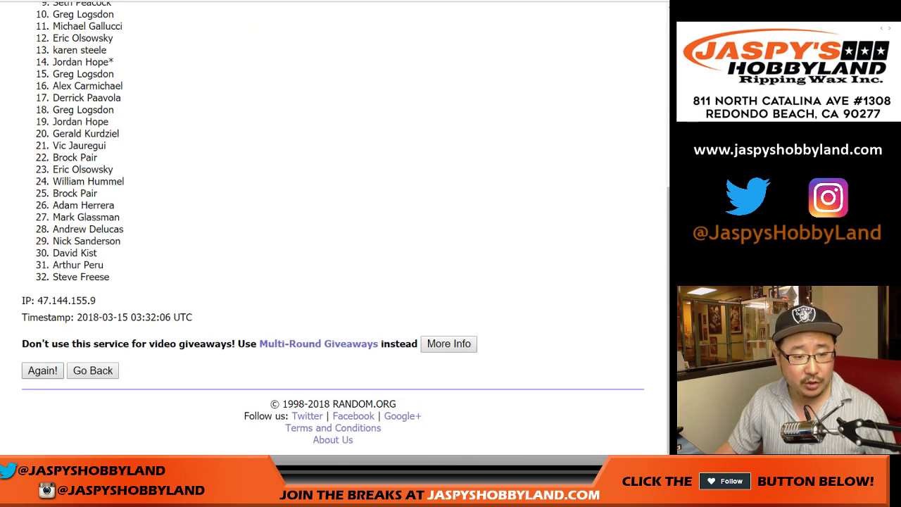
key(Return)
key(Return)
key(Return)
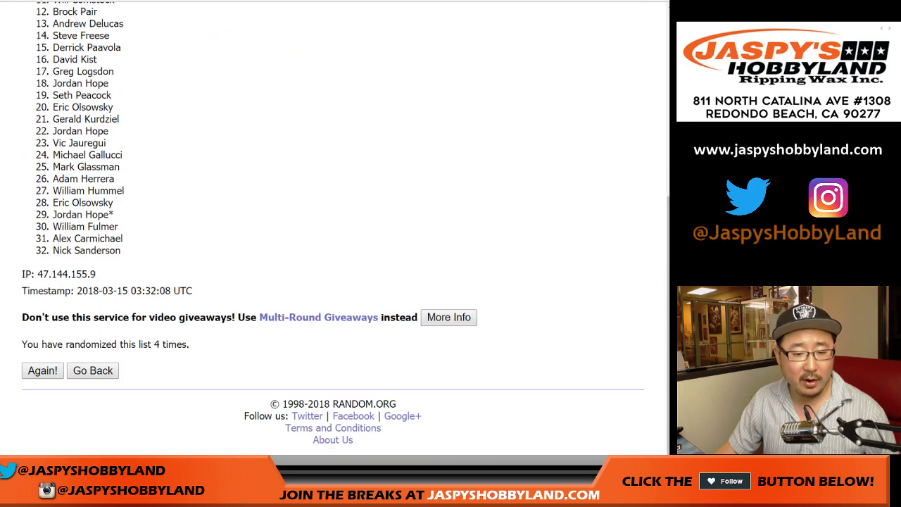
- Copy all 32 randomized participant names and paste them into column A of the Google Sheets spreadsheet, starting at A1
key(Home)
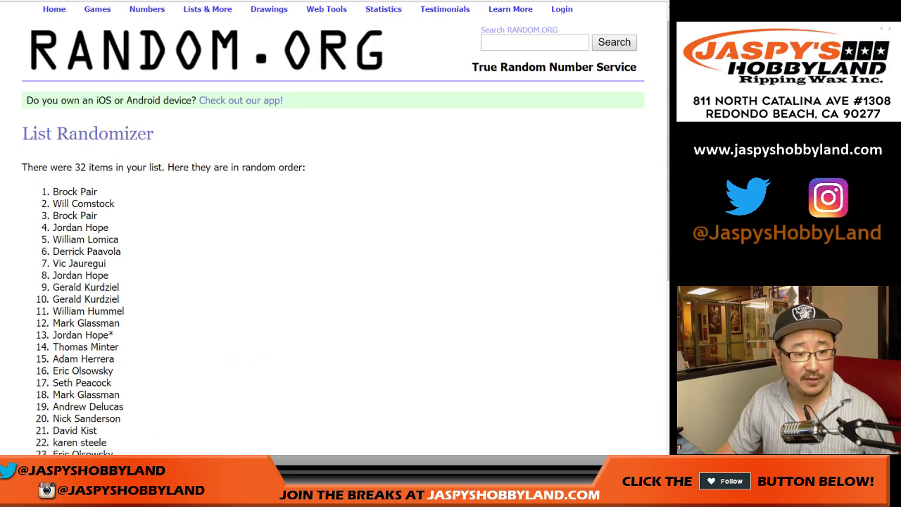
drag(52, 191, 114, 250)
key(ctrl+c)
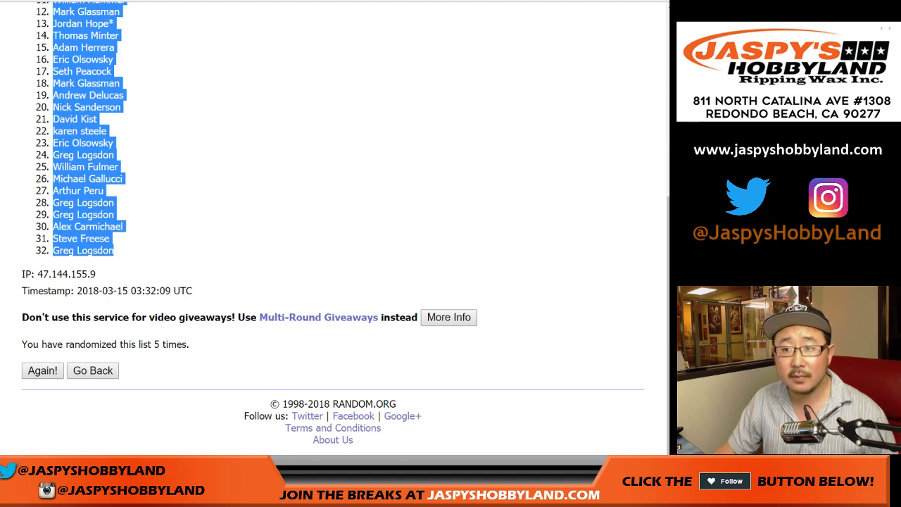
key(ctrl+Tab)
right_click(63, 78)
click(90, 111)
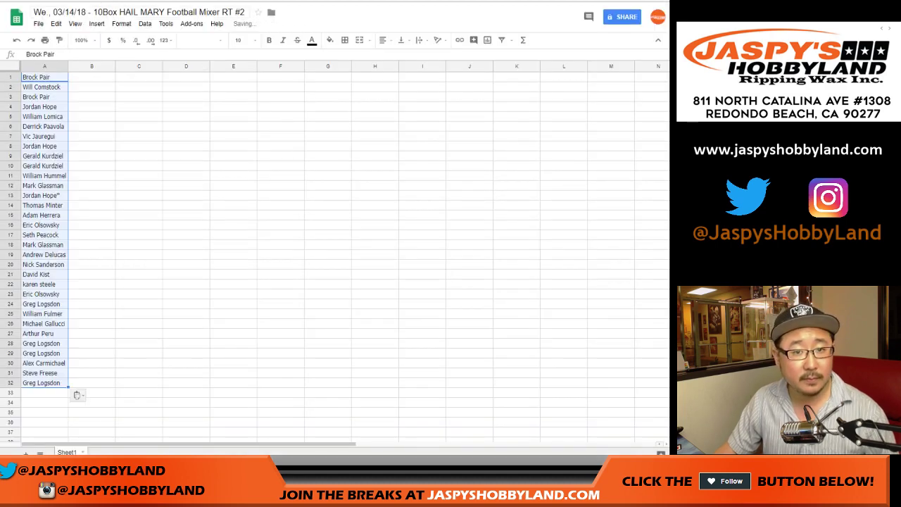
- Randomize the list of NFL team names five times in the other RANDOM.ORG List Randomizer page
key(ctrl+Tab)
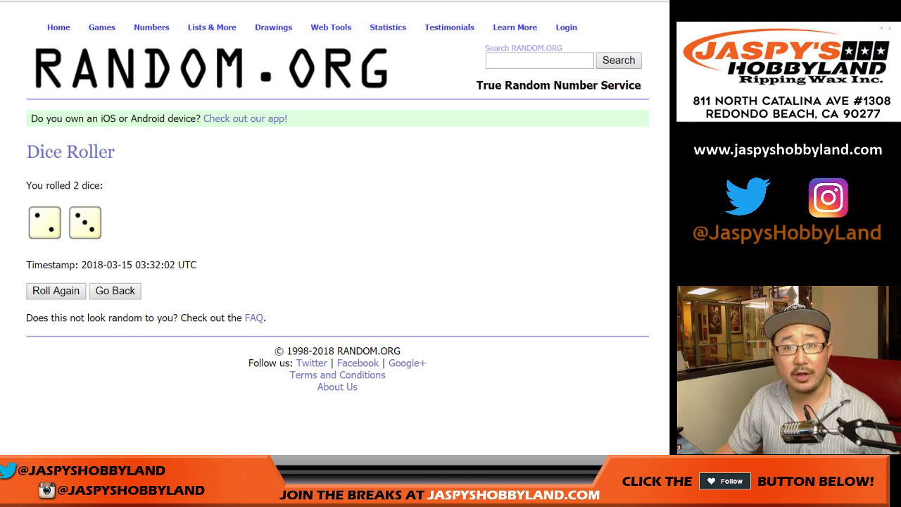
key(ctrl+Tab)
scroll(333, 236, down, 1)
scroll(333, 236, down, 3)
key(ctrl+Tab)
key(ctrl+shift+Tab)
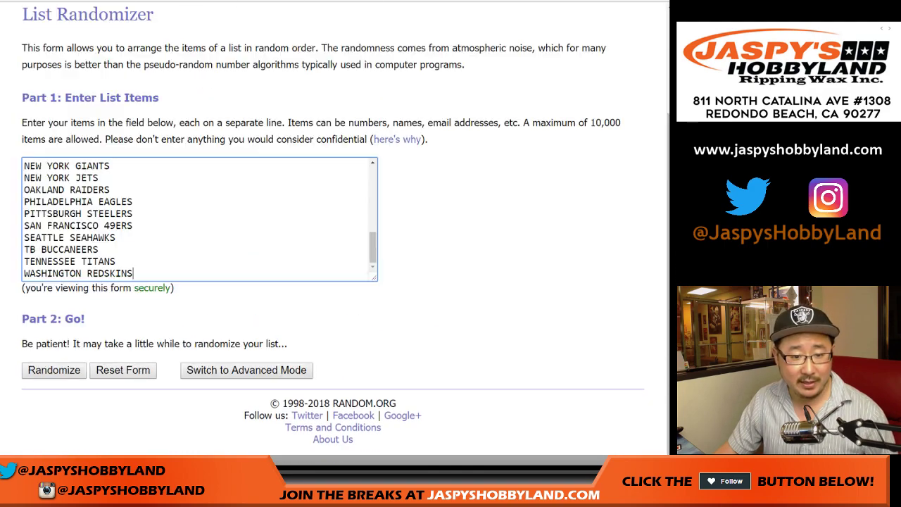
click(54, 370)
scroll(44, 370, down, 5)
click(44, 370)
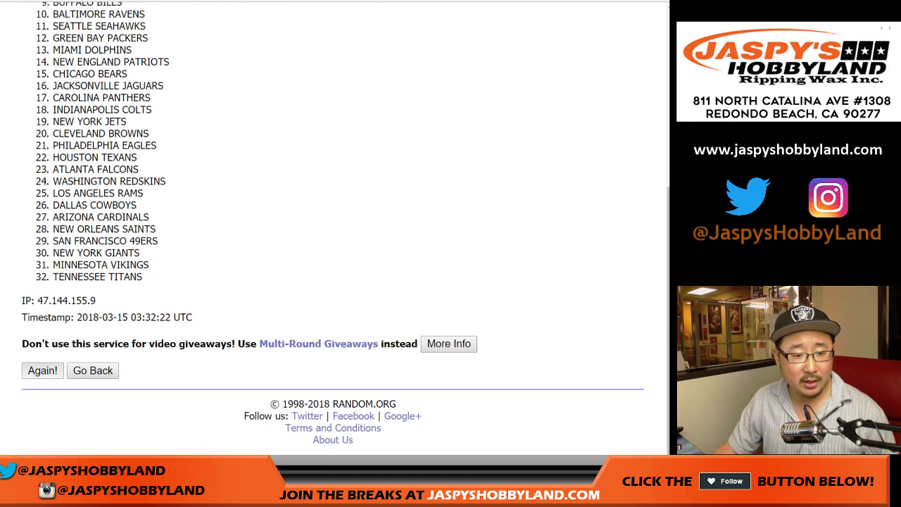
scroll(43, 370, down, 2)
scroll(333, 281, down, 5)
click(43, 370)
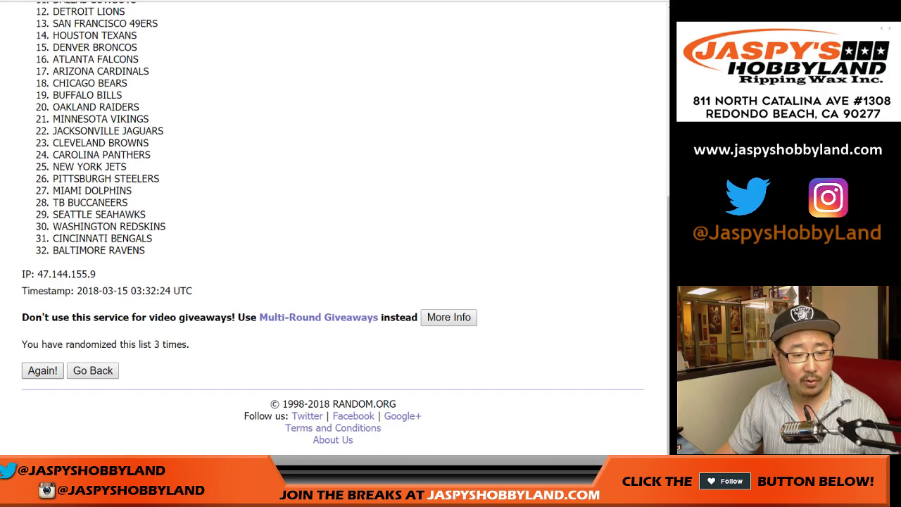
click(42, 370)
click(42, 371)
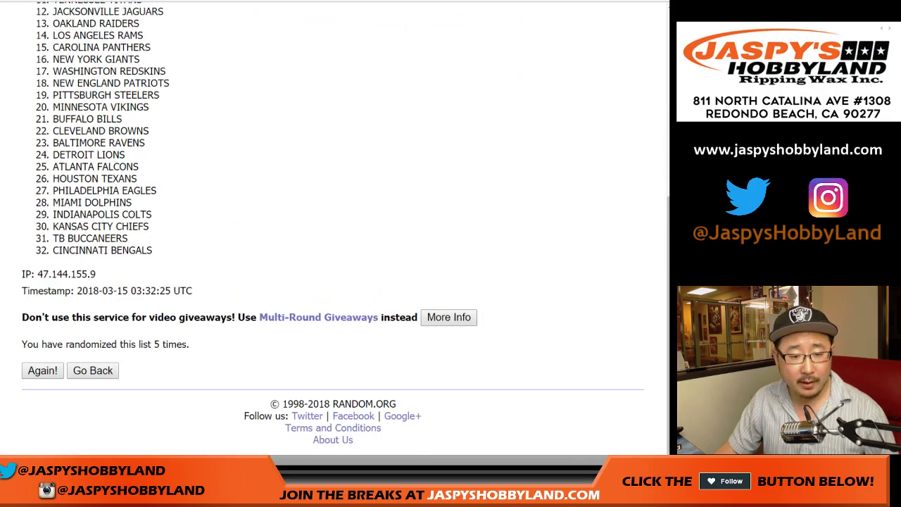
- Copy all 32 randomized team names and paste them into column B of the Google Sheets spreadsheet, starting at B1
scroll(333, 229, up, 3)
drag(53, 140, 152, 250)
key(ctrl+c)
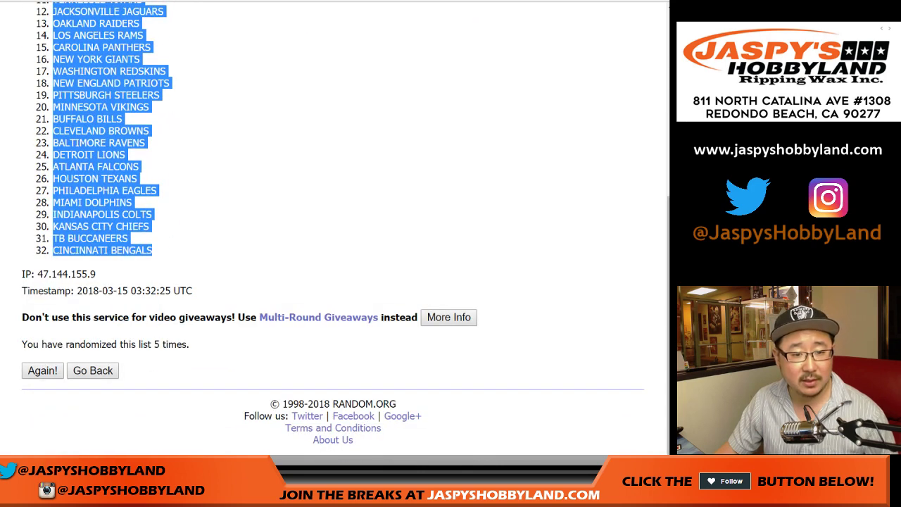
key(ctrl+Tab)
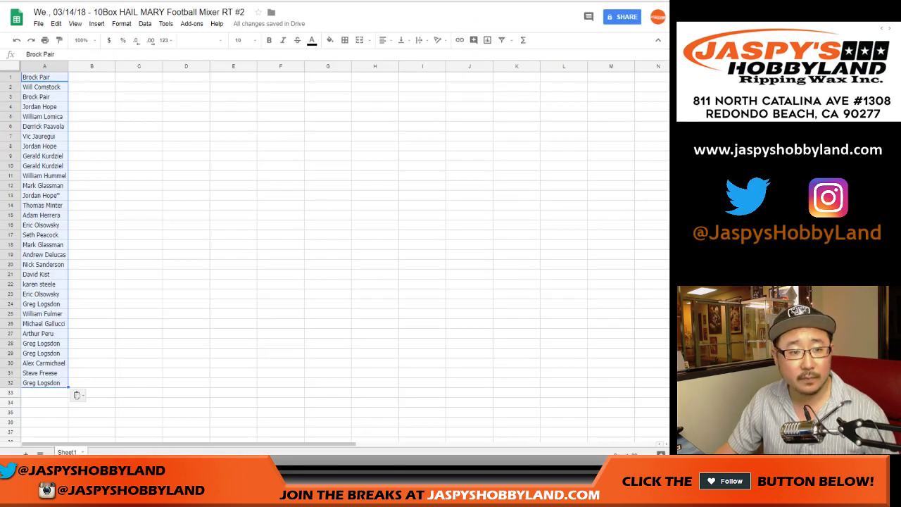
right_click(72, 76)
click(98, 108)
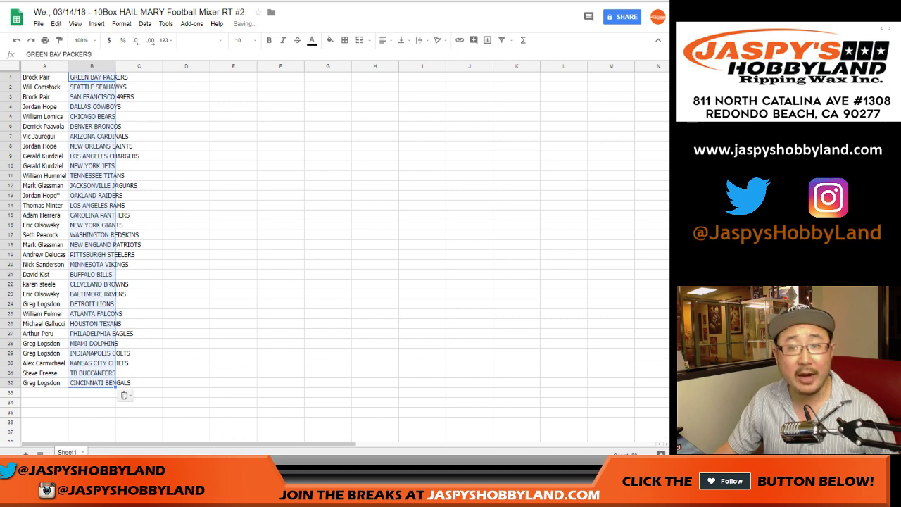
- Format the whole sheet in Roboto at size 13 and auto-fit the column widths to their contents
key(ctrl+a)
click(201, 39)
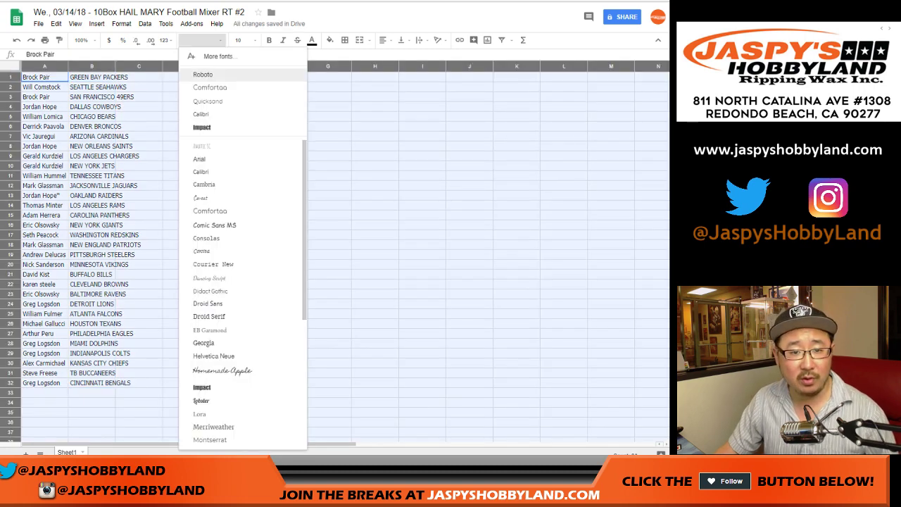
click(202, 74)
click(242, 39)
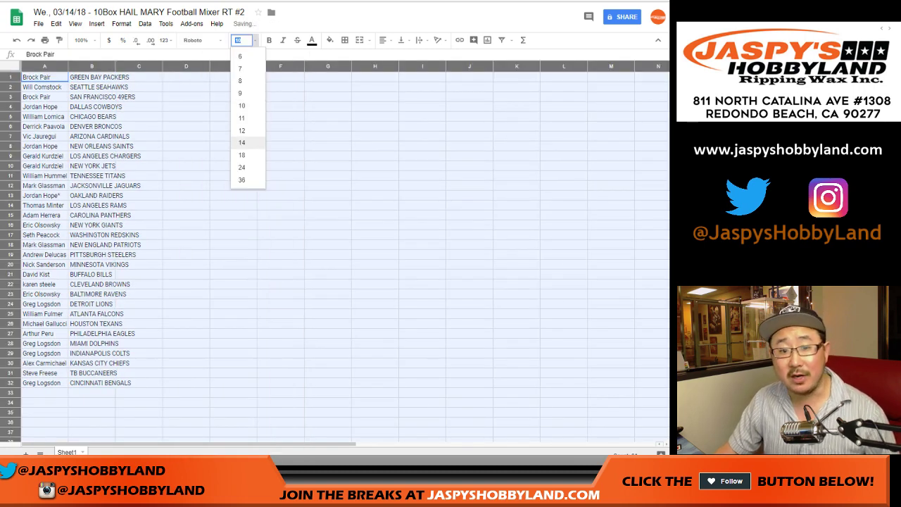
text(13)
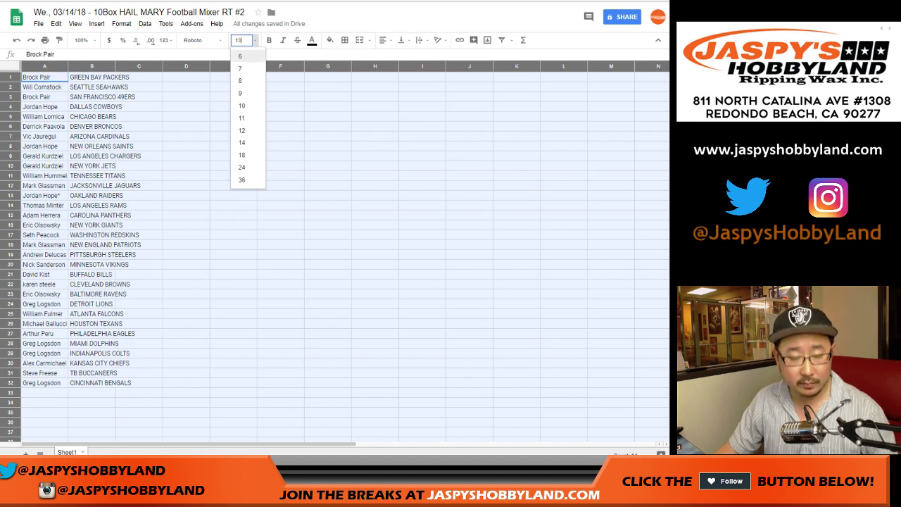
key(Return)
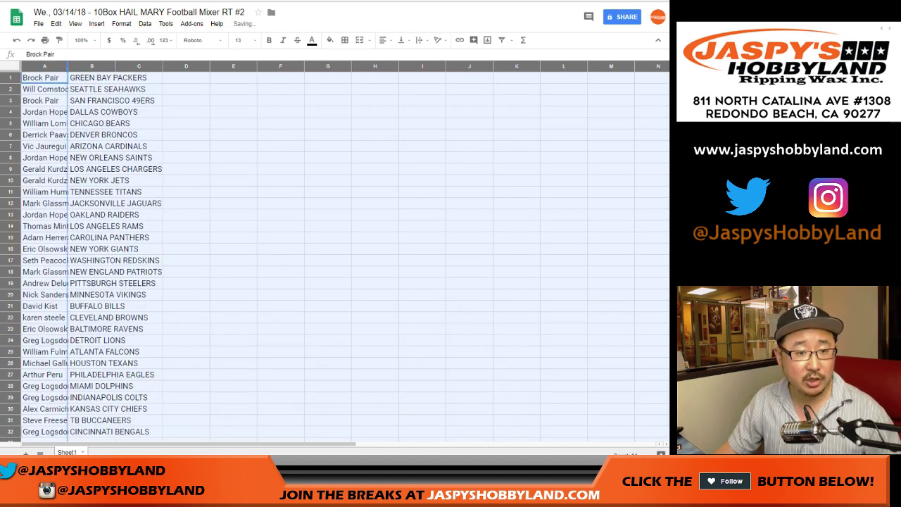
double_click(68, 66)
- Go through the participant–team pairings row by row from row 2 to row 32, highlighting each row and grouping rows 28, 29 and 32
click(10, 90)
click(10, 101)
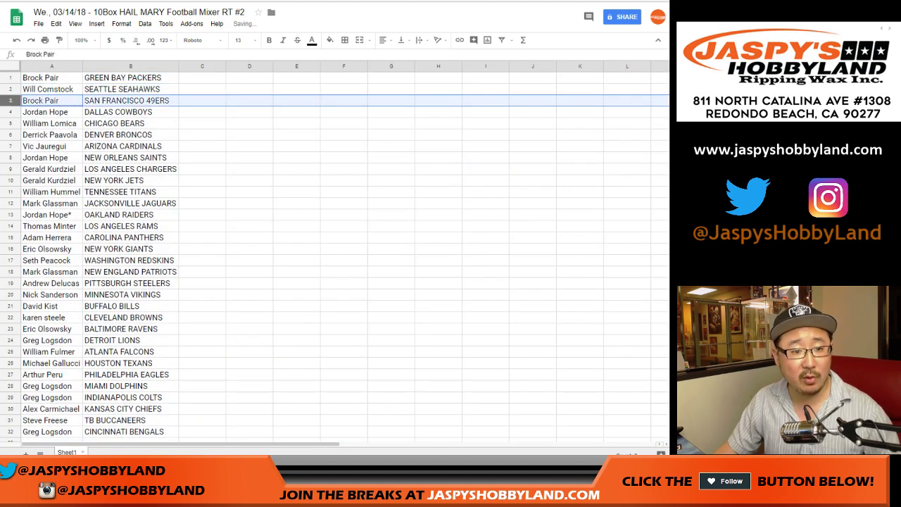
click(10, 112)
click(9, 123)
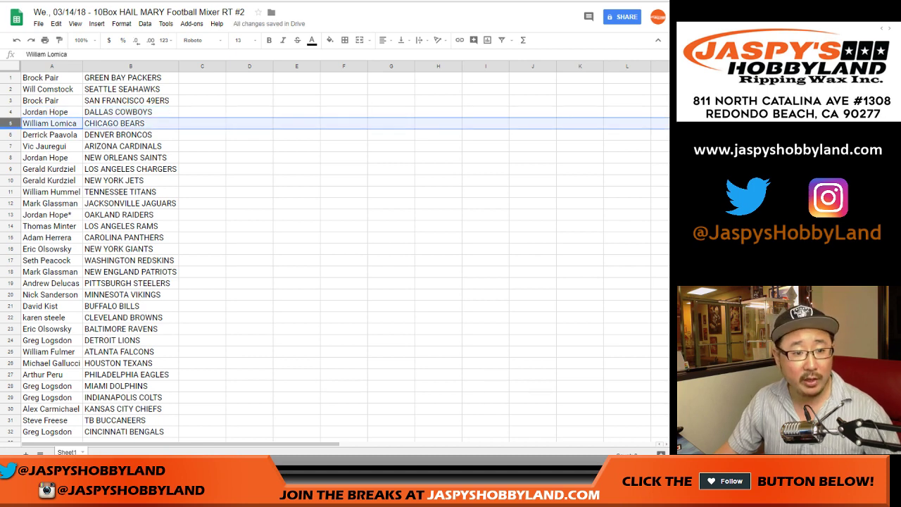
click(10, 135)
click(9, 146)
click(10, 158)
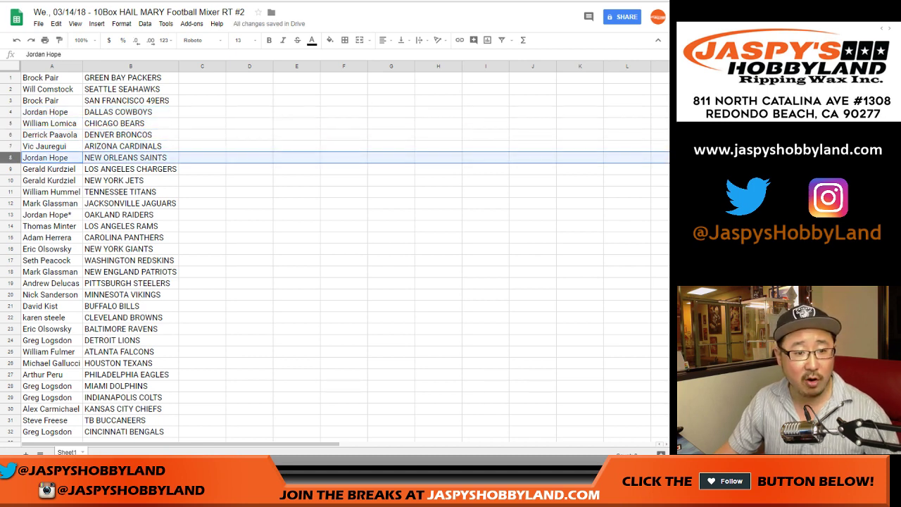
click(10, 169)
click(10, 180)
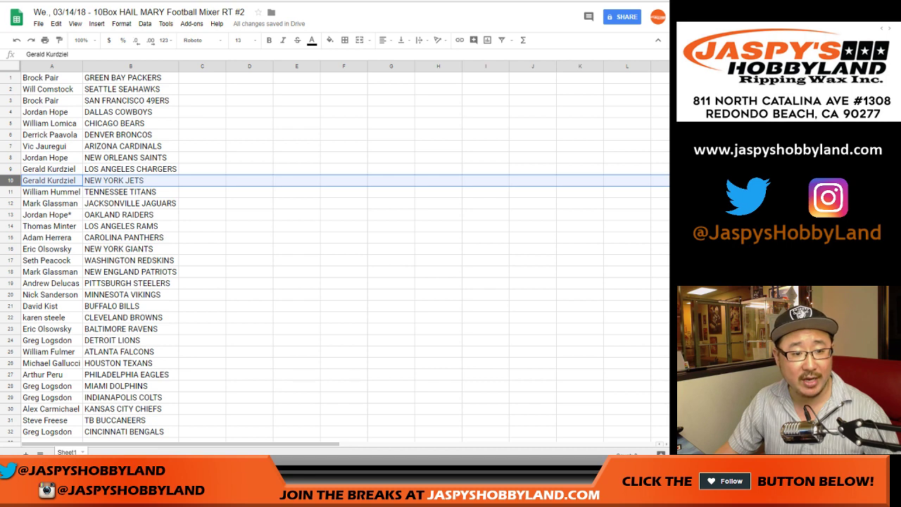
click(10, 191)
click(10, 202)
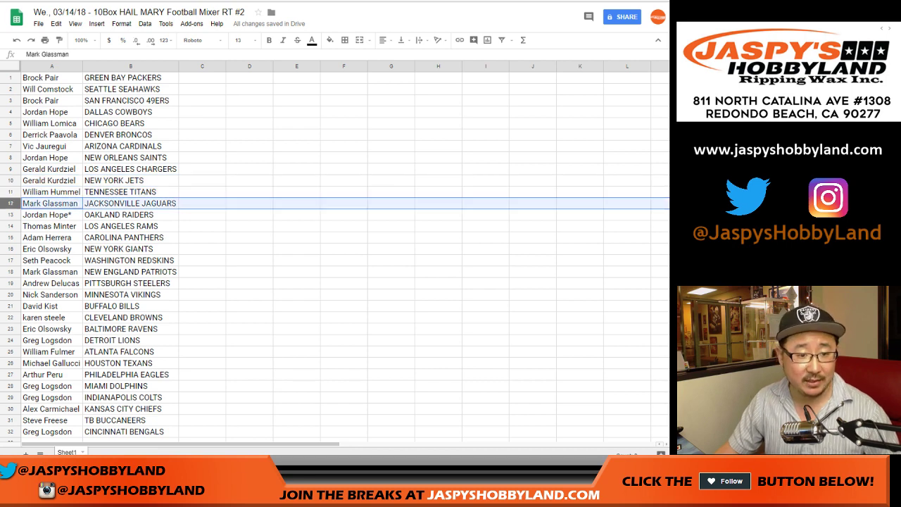
scroll(335, 253, down, 2)
click(10, 158)
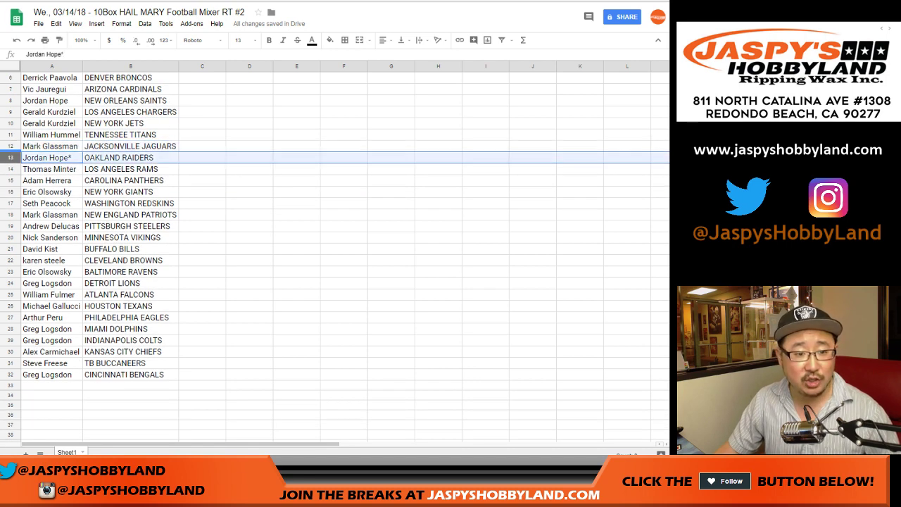
click(10, 169)
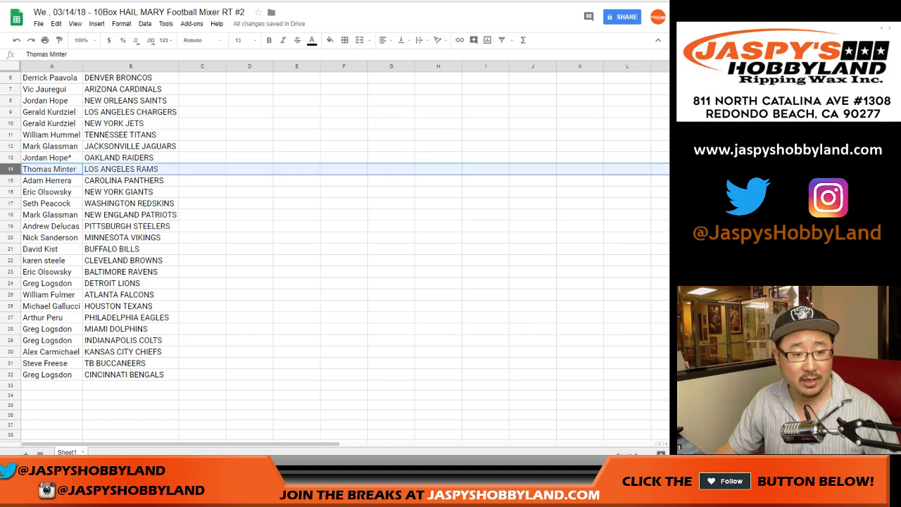
click(10, 180)
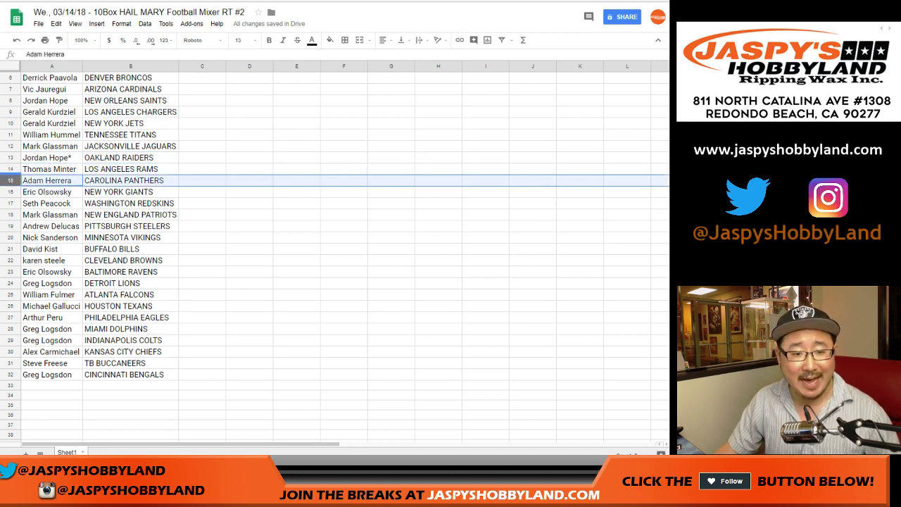
click(10, 191)
click(10, 203)
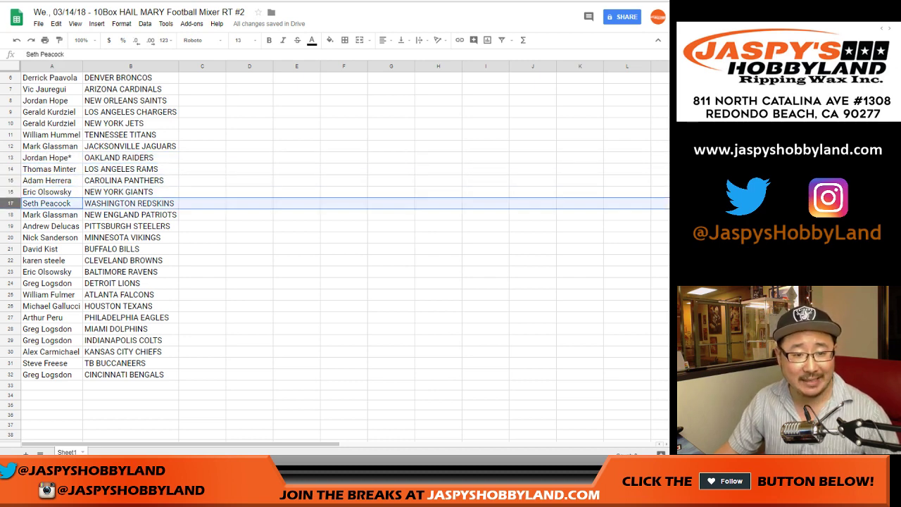
click(10, 214)
click(10, 226)
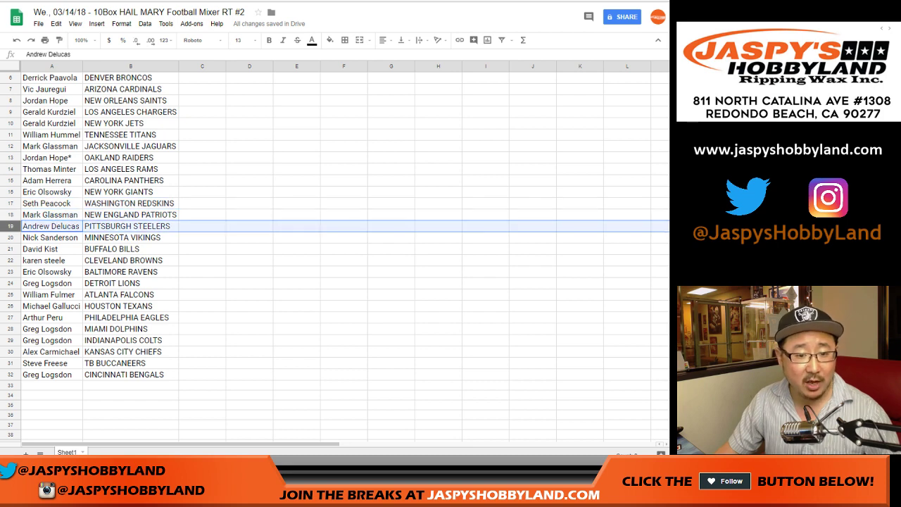
scroll(11, 219, down, 1)
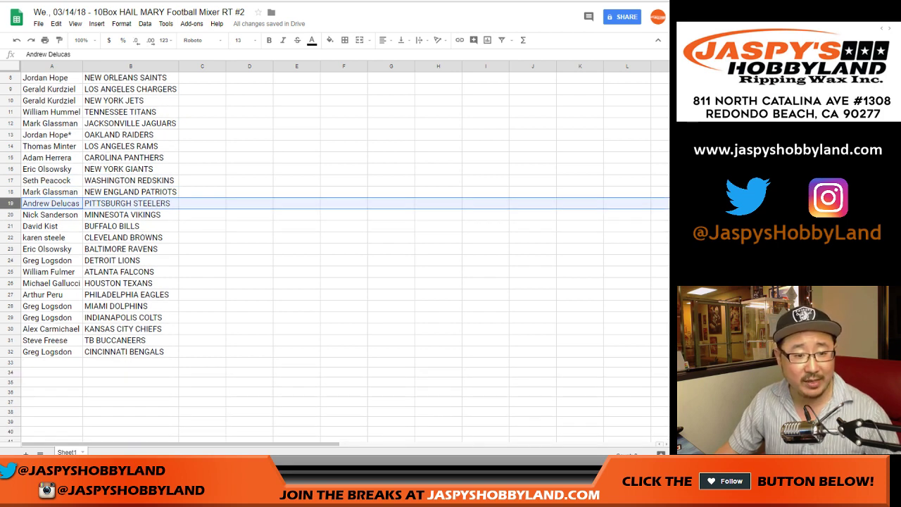
click(10, 215)
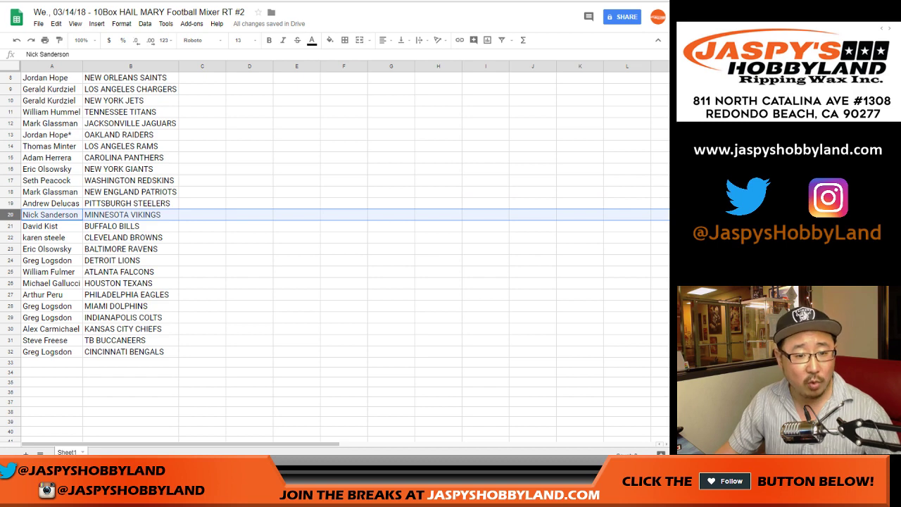
click(10, 226)
click(10, 237)
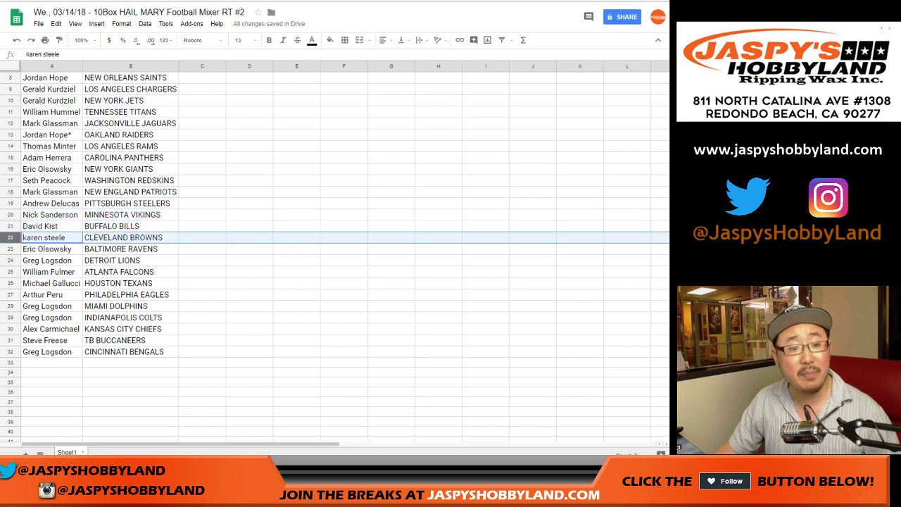
click(10, 249)
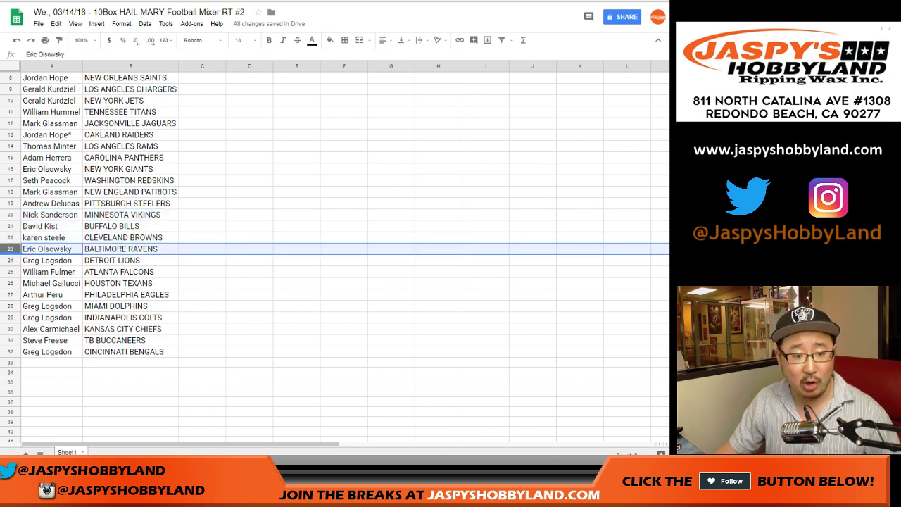
click(10, 260)
click(10, 271)
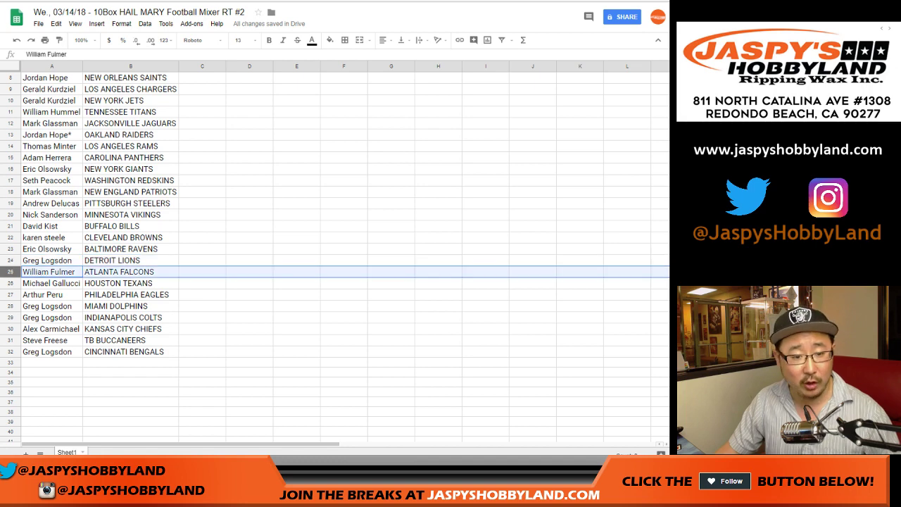
click(10, 283)
scroll(335, 253, down, 1)
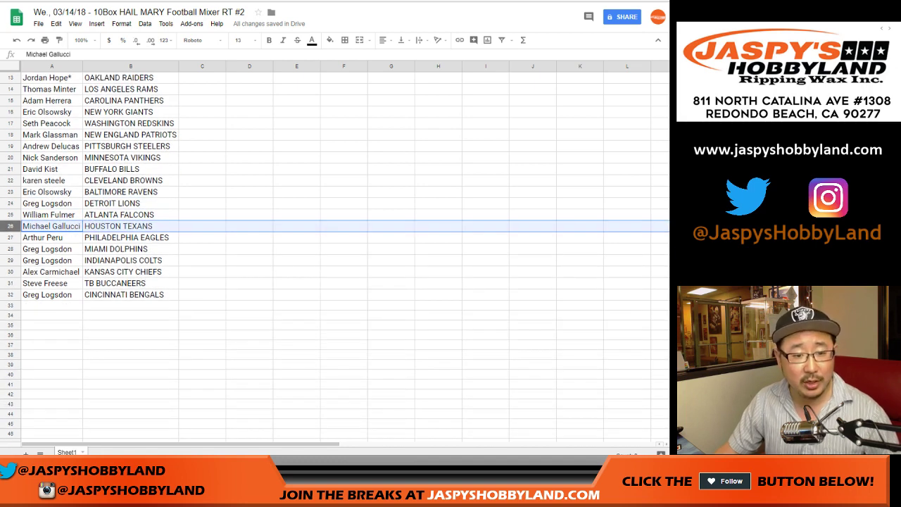
click(9, 238)
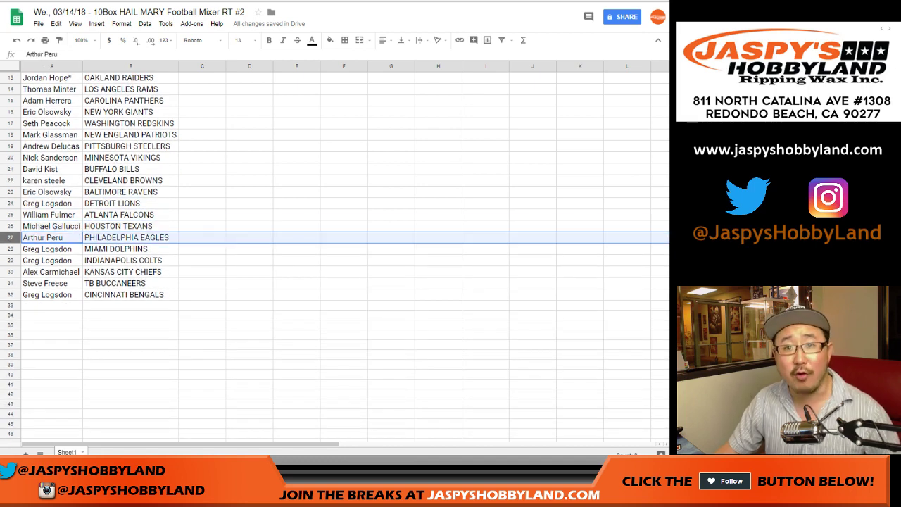
drag(10, 250, 10, 261)
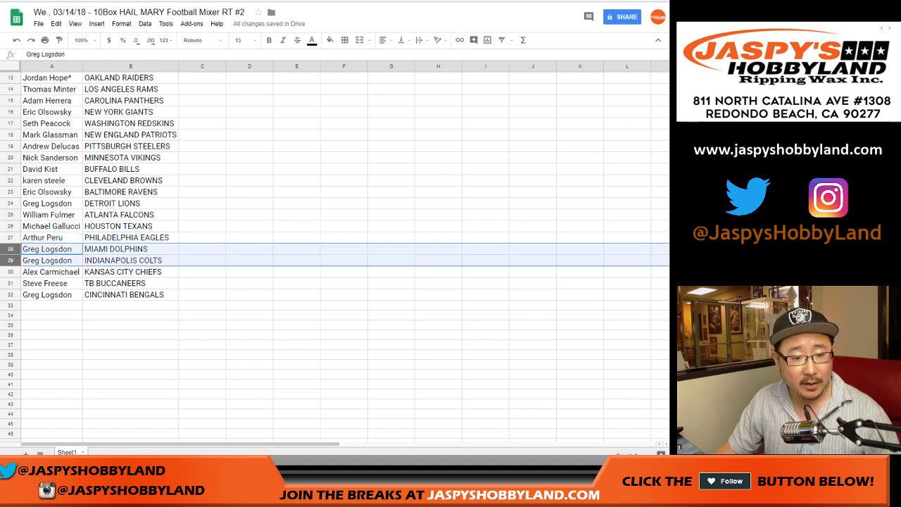
ctrl+click(10, 295)
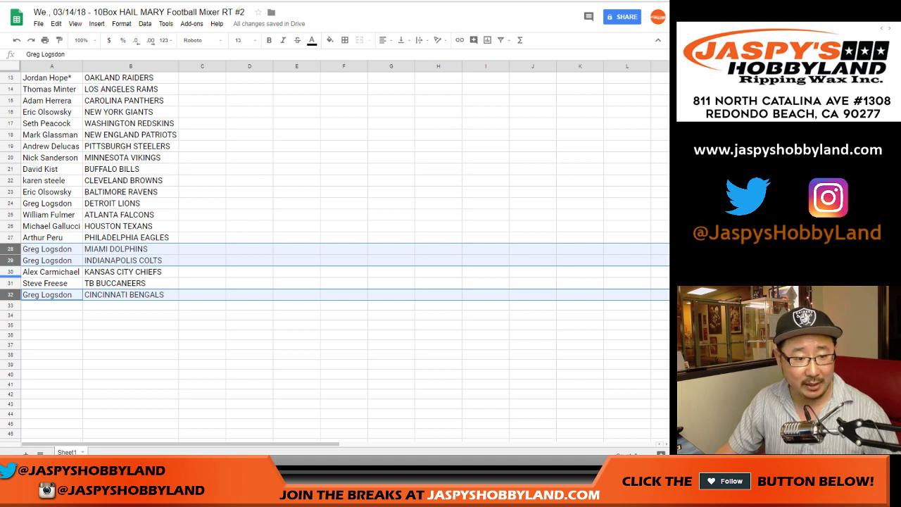
click(10, 272)
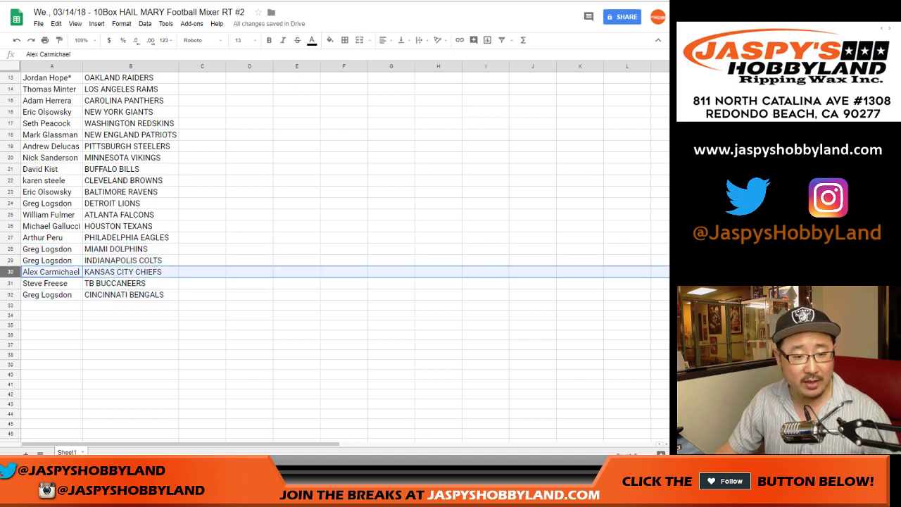
click(10, 283)
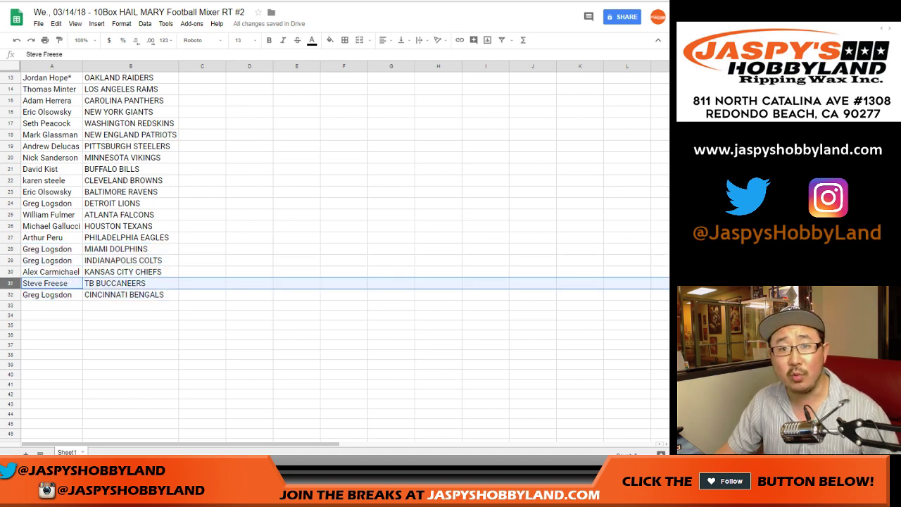
- Sort the whole sheet by the team names in column B, A → Z
scroll(335, 253, up, 3)
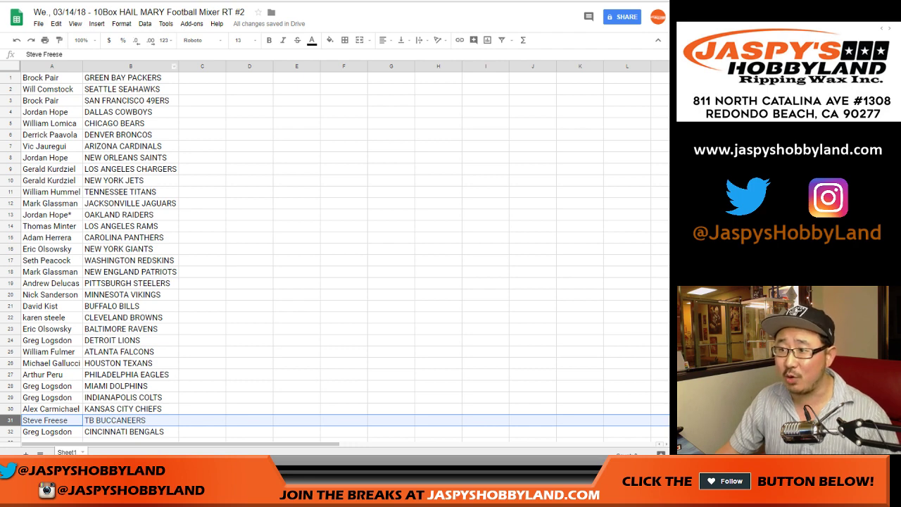
click(130, 66)
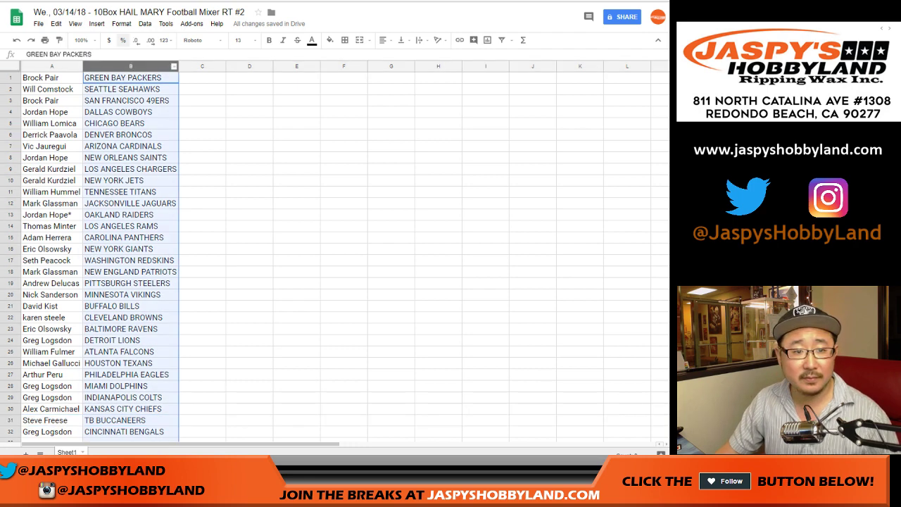
click(145, 23)
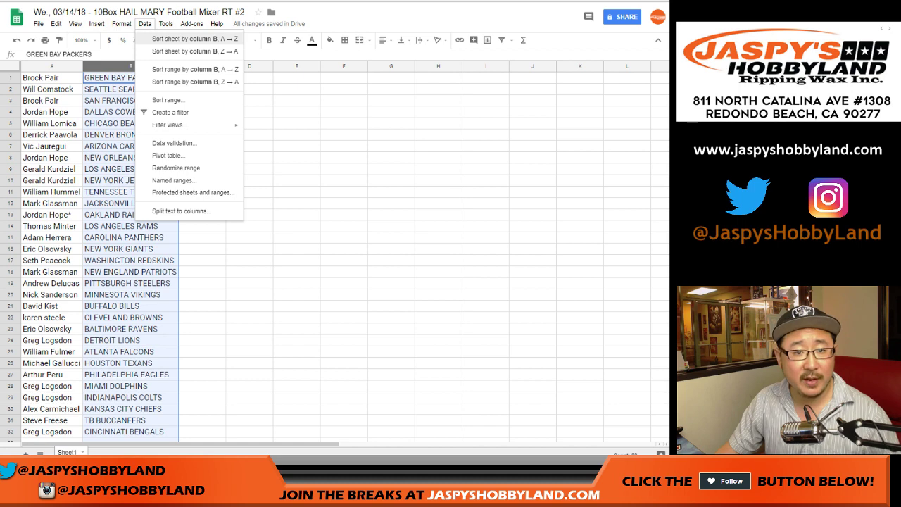
click(195, 39)
- Center all participant and team names in A1:B32 horizontally
click(51, 78)
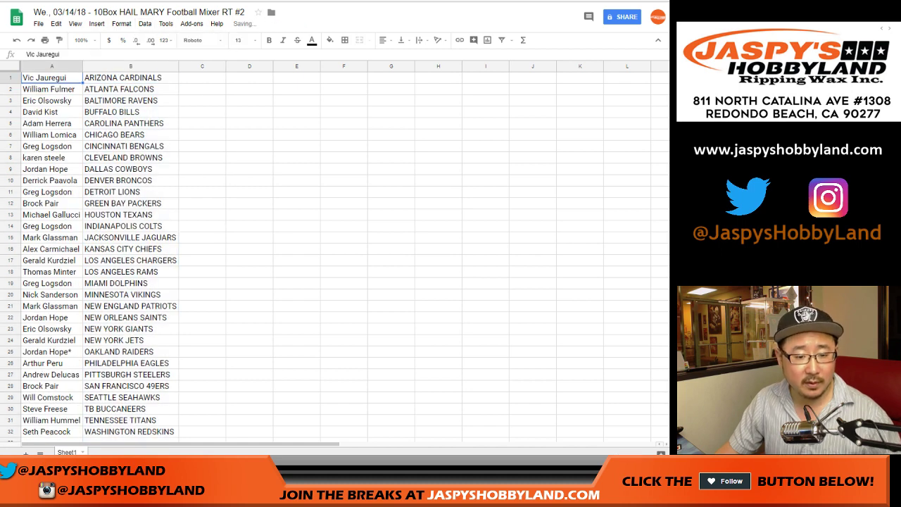
key(ctrl+a)
click(385, 40)
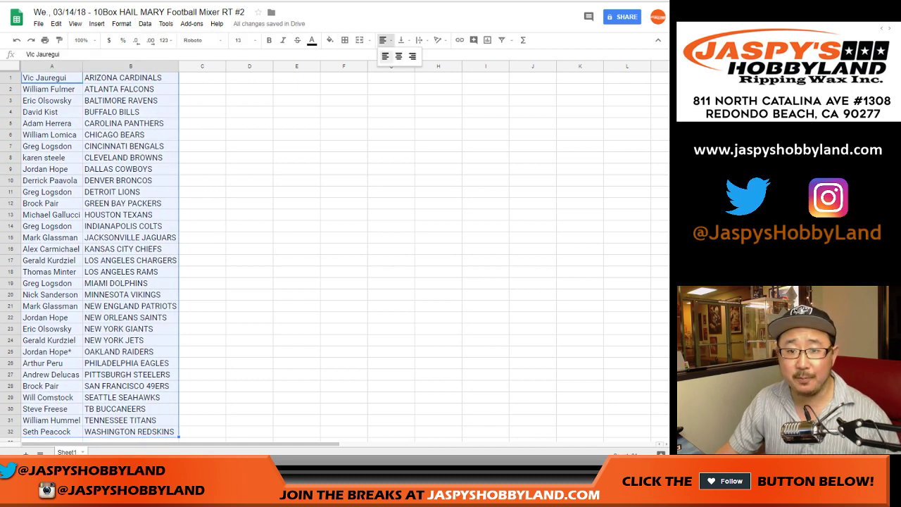
click(398, 56)
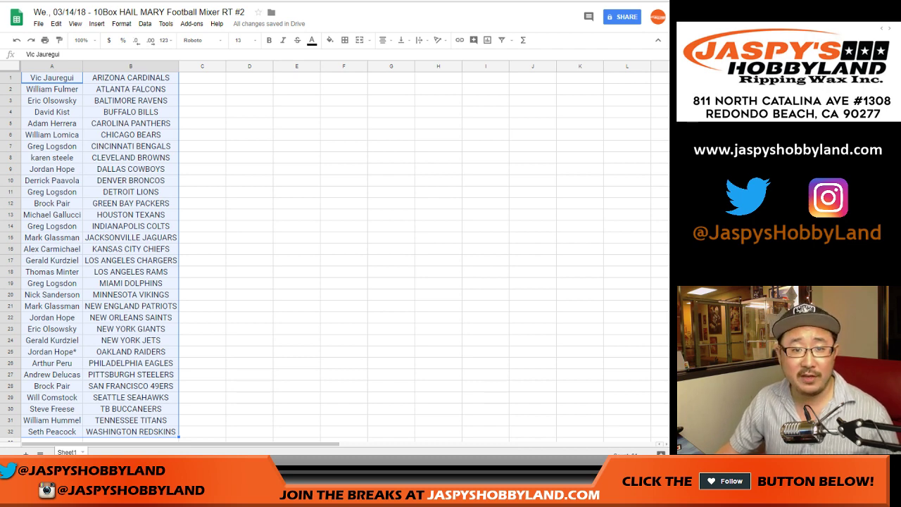
- Switch to the Hail Mary Mixer #2 product page and review the list of football boxes included in the mixer
key(ctrl+Tab)
drag(285, 246, 362, 329)
click(415, 317)
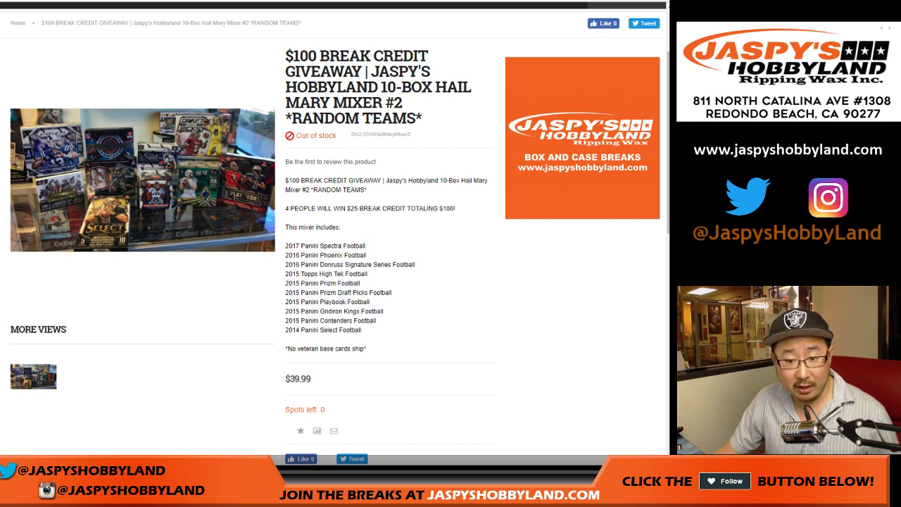
drag(300, 320, 292, 274)
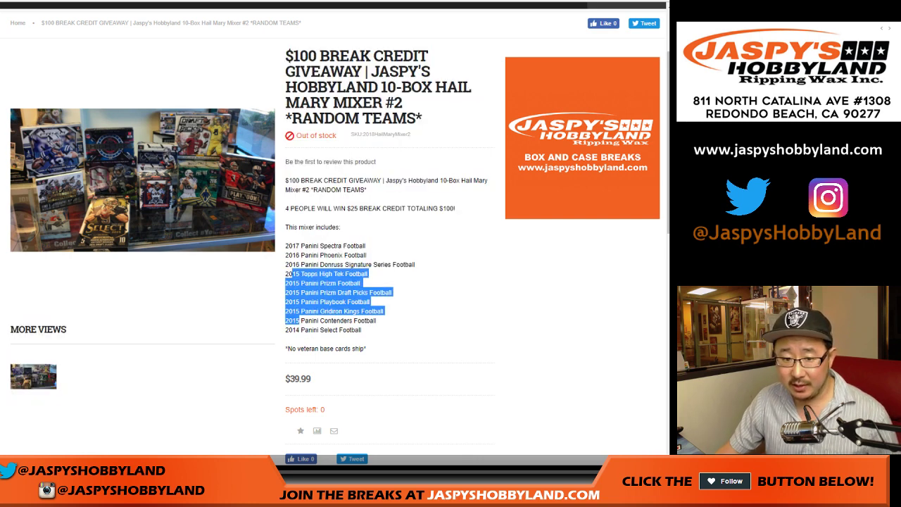
click(296, 261)
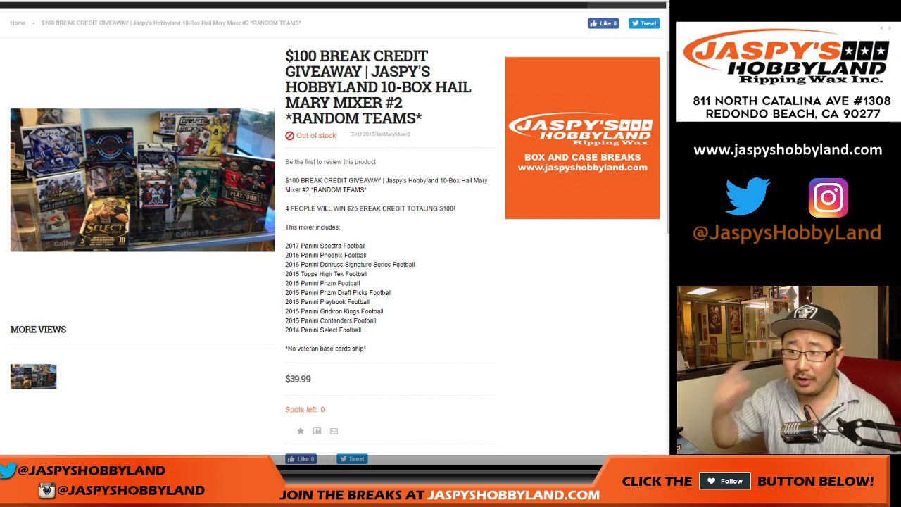
- Return to the spreadsheet and apply borders to all cells of the selected range A1:B32
key(ctrl+Tab)
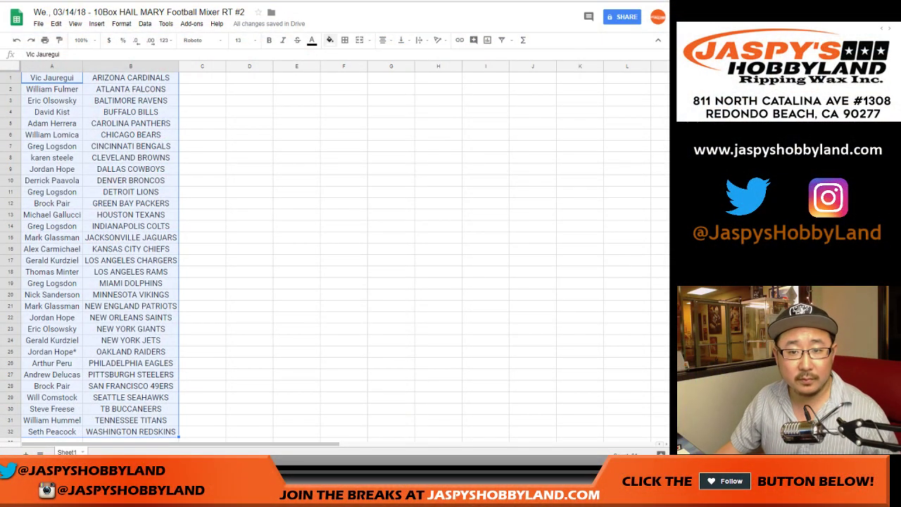
click(344, 39)
click(347, 59)
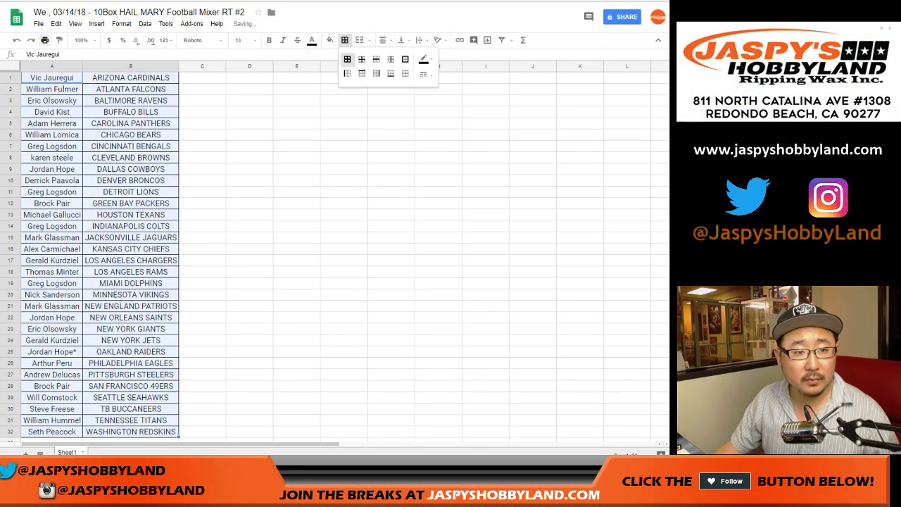
- Print one copy of the current sheet with the workbook title in the page header
click(45, 39)
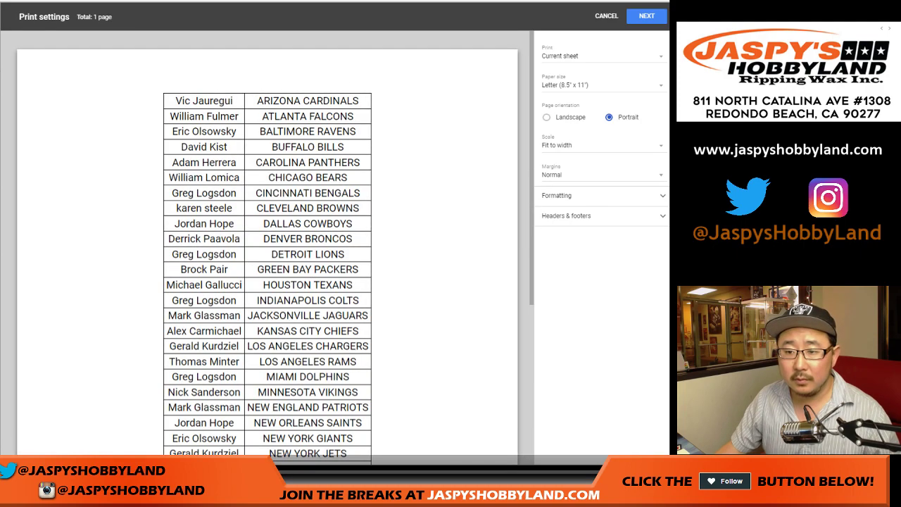
click(567, 216)
click(546, 245)
click(646, 17)
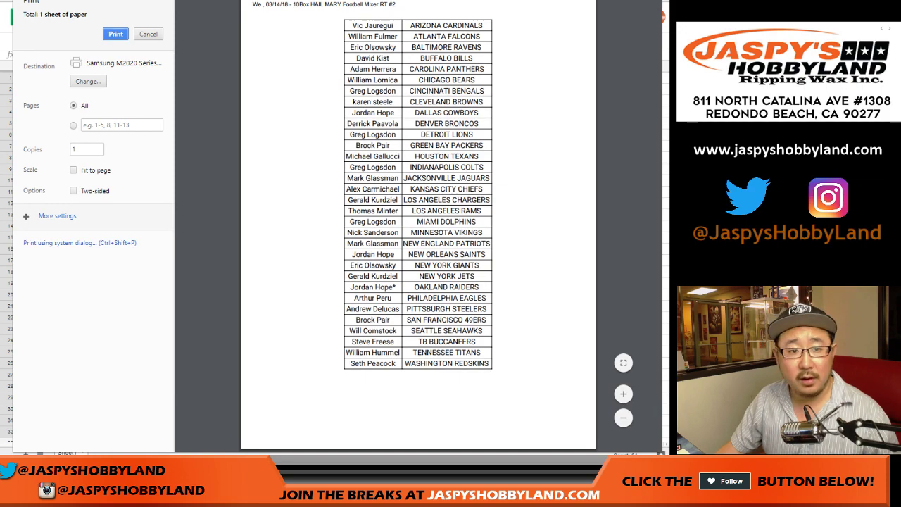
click(116, 34)
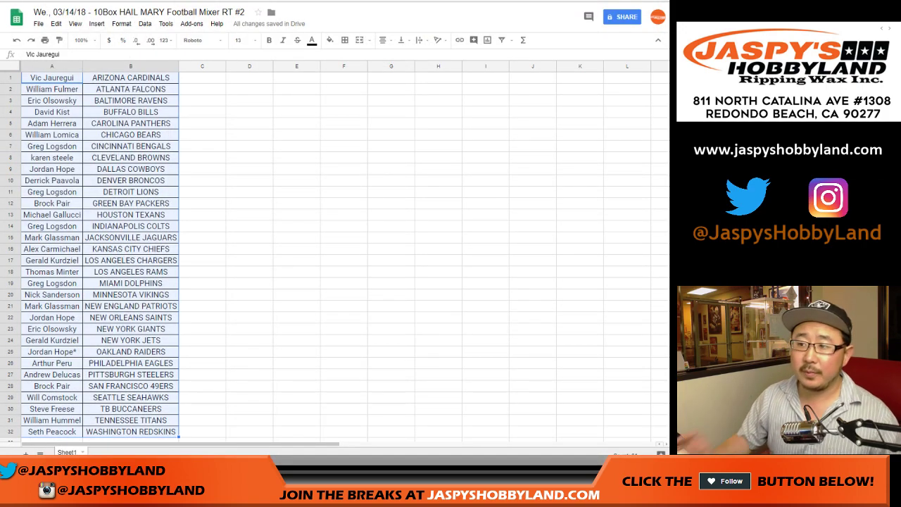